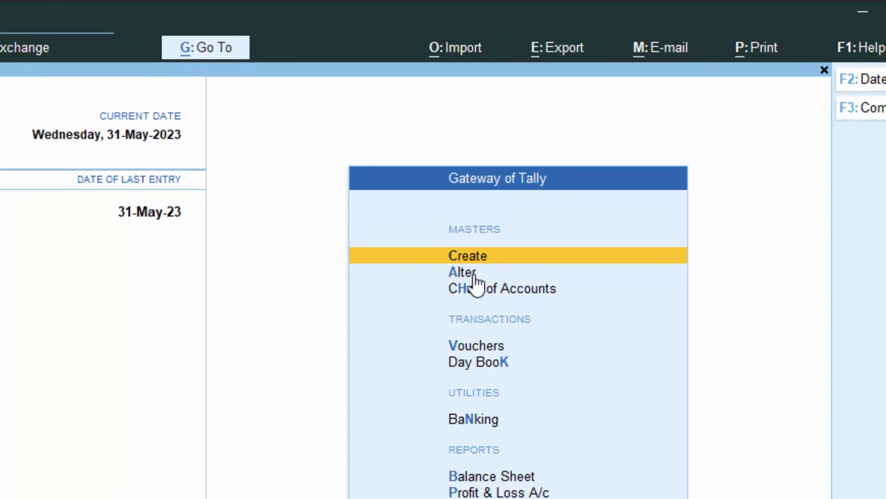
Step: Open the list of masters available for creation and expand it to show all masters, including the inactive ones
click(511, 264)
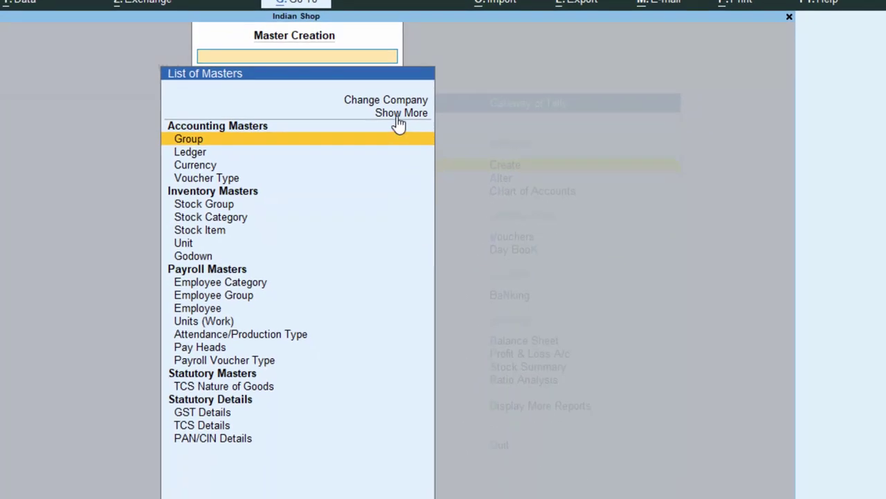
click(399, 117)
click(398, 130)
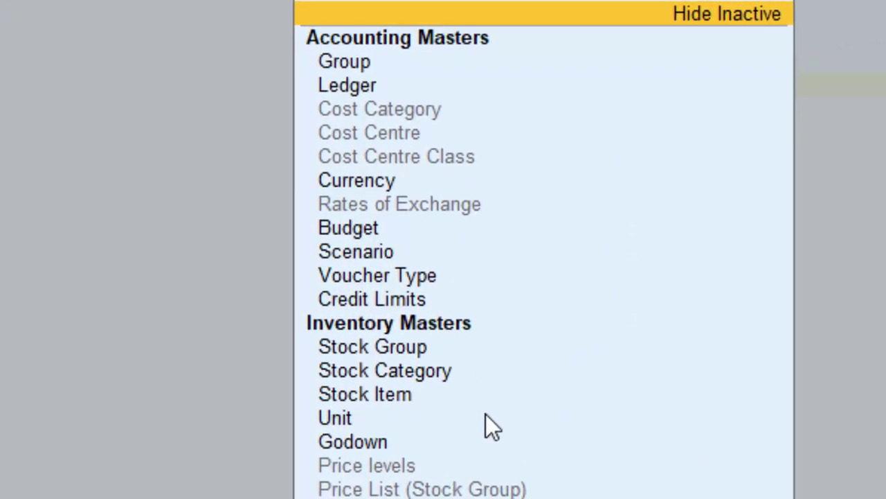
Step: Open the Stock Item creation form from the inventory masters and quit back to the Gateway of Tally without creating an item
key(Down)
key(Down)
key(Down)
key(Down)
key(Down)
key(Down)
key(Down)
key(Down)
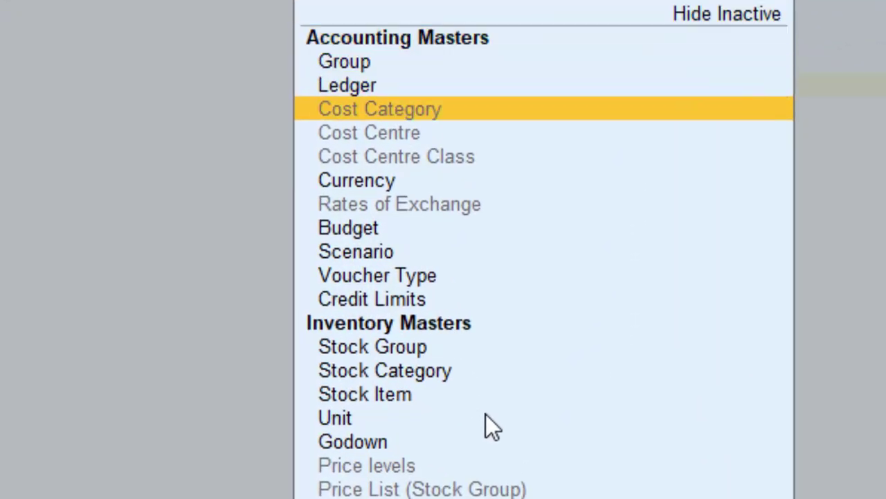
key(Down)
key(Down)
key(Down)
key(Down)
key(Down)
key(Down)
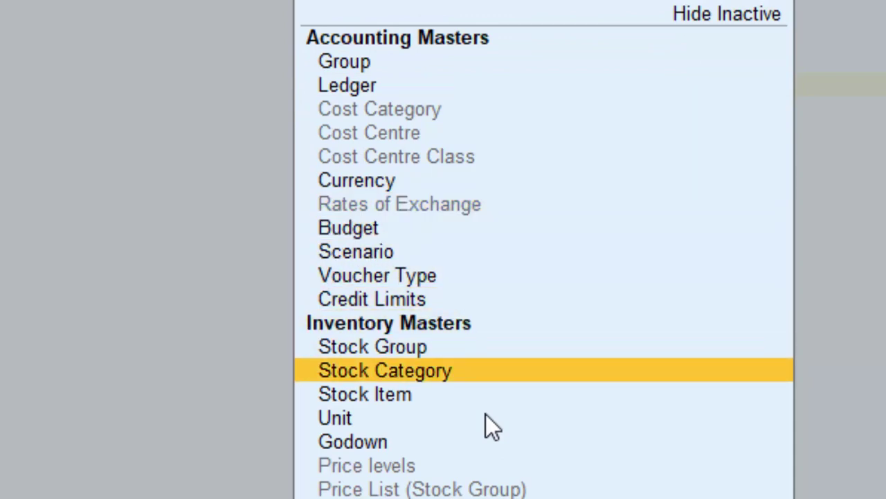
key(Down)
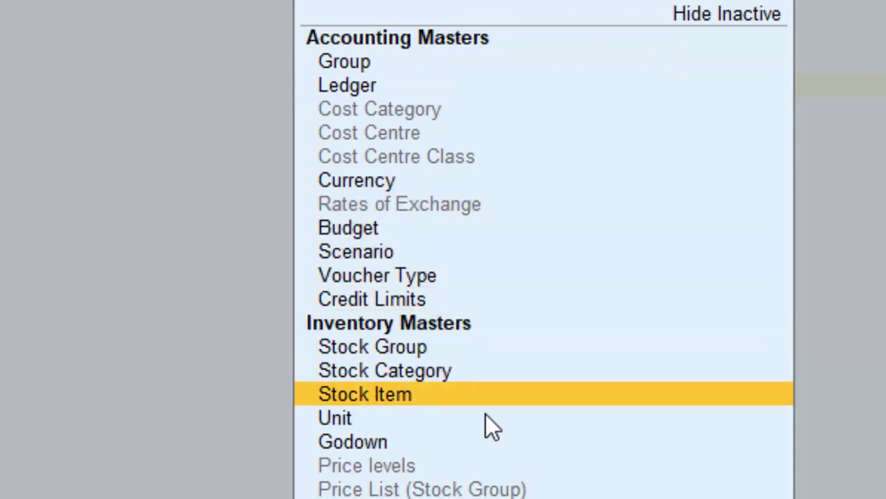
key(Return)
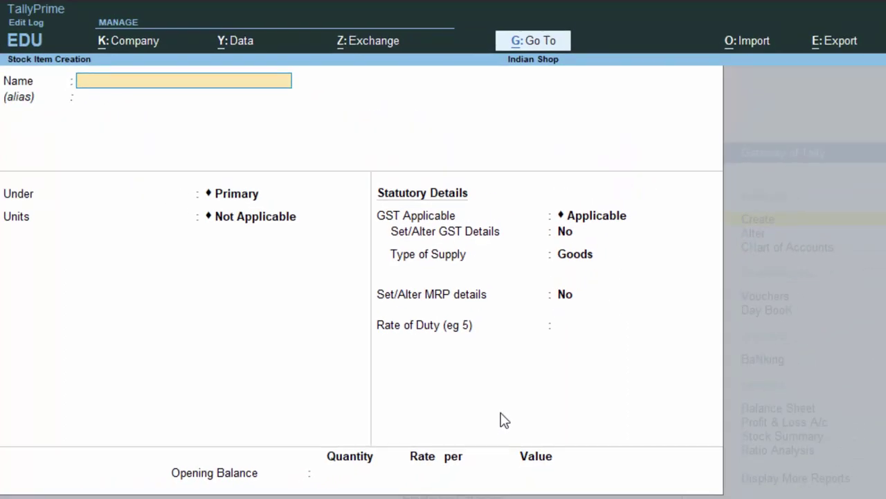
key(Escape)
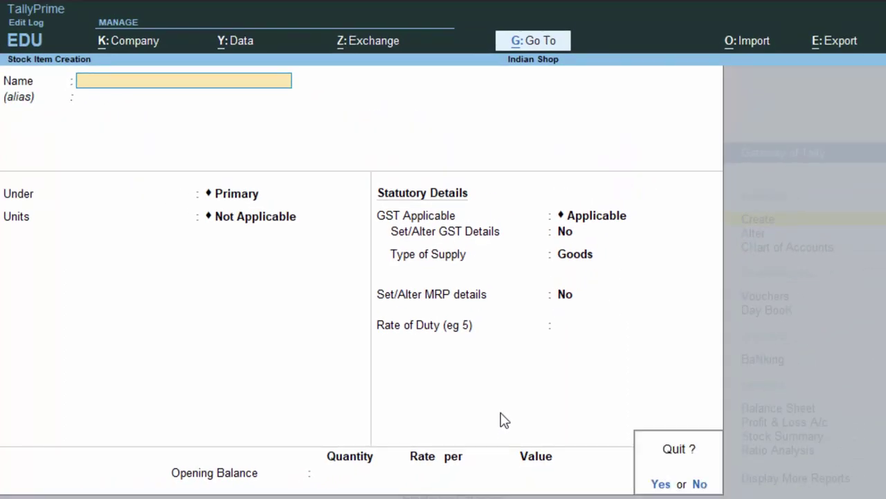
key(y)
key(Escape)
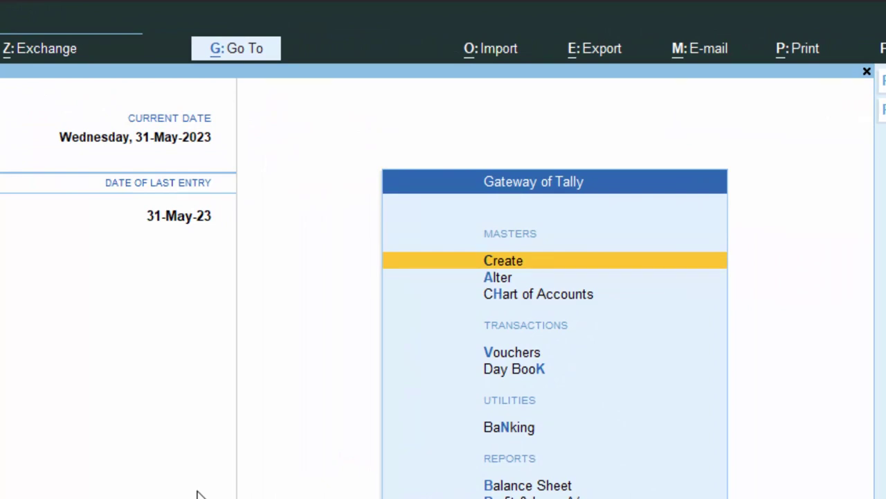
Step: Start a purchase voucher, enter the supplier invoice number and accept 31-May-23 as its date
key(v)
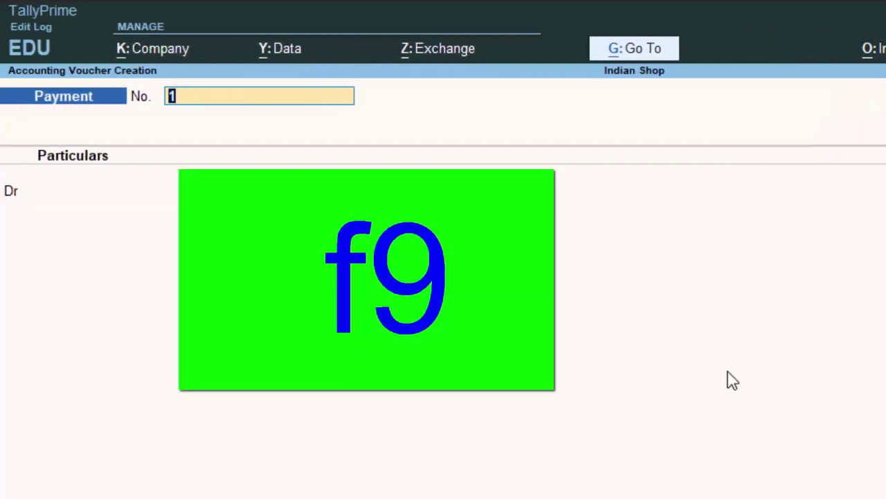
key(F9)
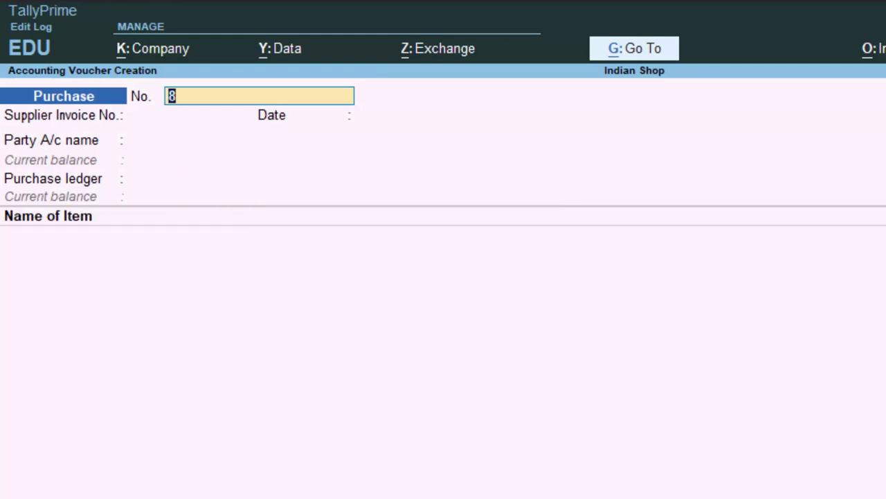
click(189, 115)
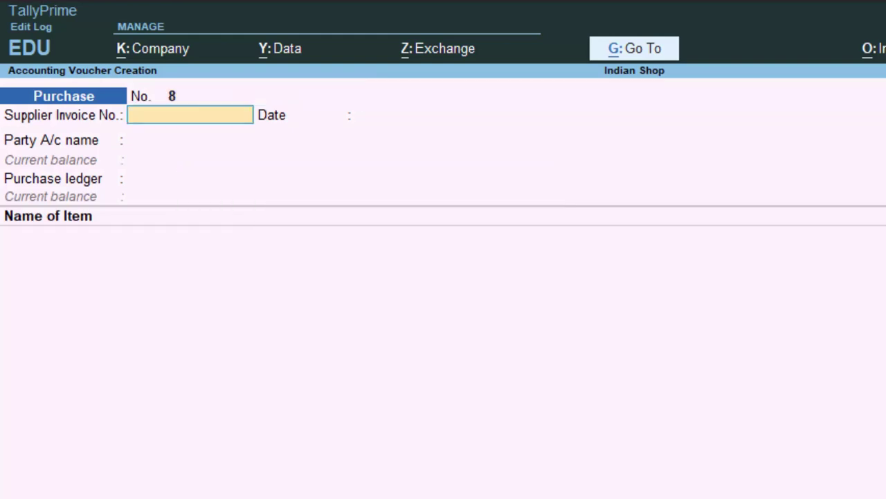
text(3343)
key(Return)
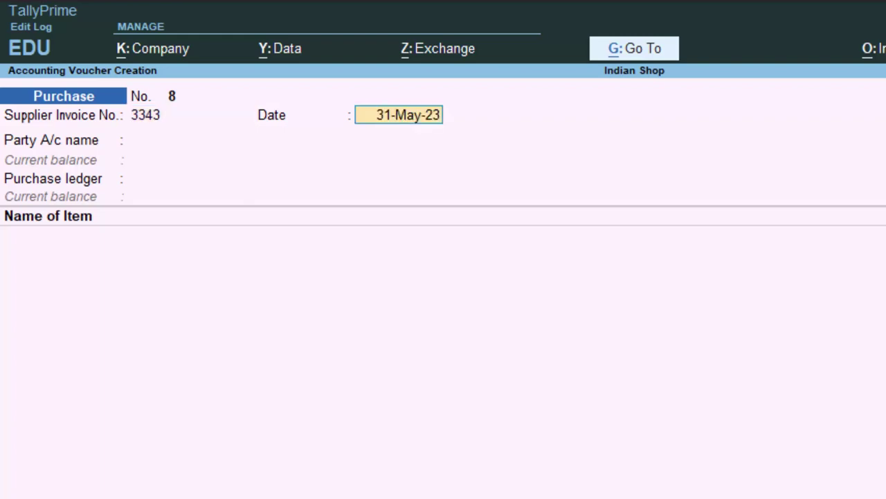
key(Return)
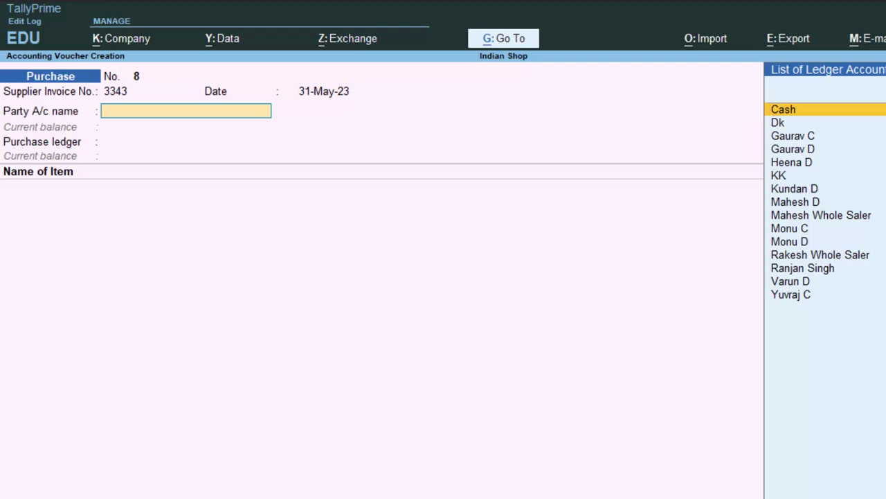
Step: Start a new ledger from the party account field, enter the supplier's name and place it under Sundry Creditors
key(Up)
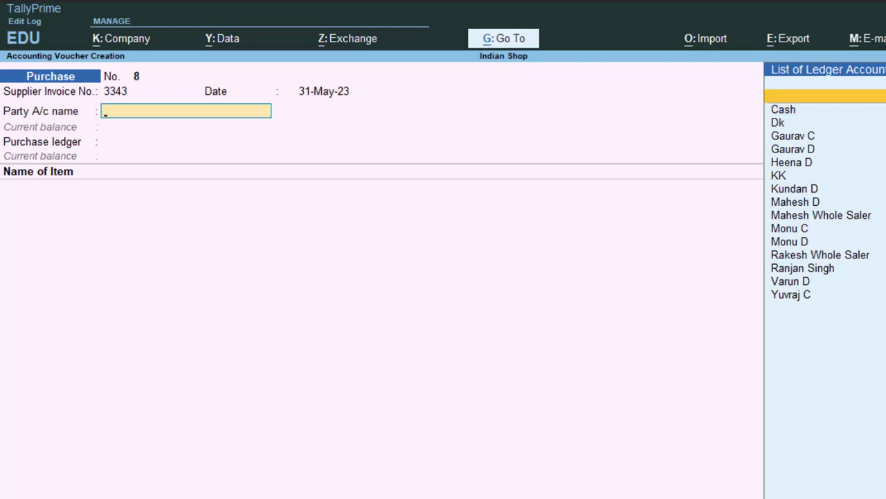
key(alt+c)
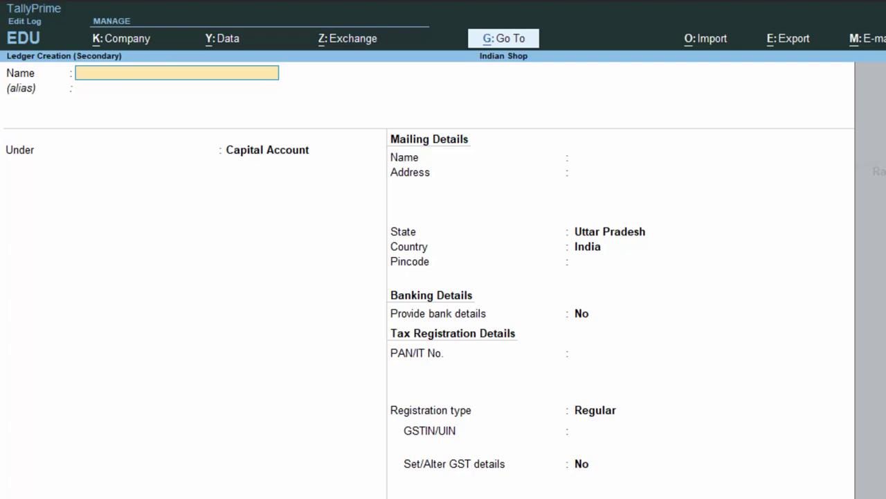
text(Rite)
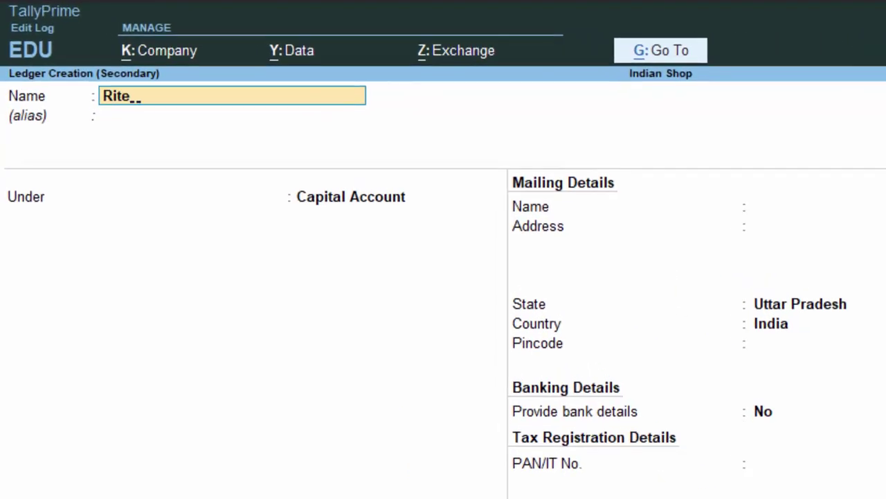
text(sh C)
key(Return)
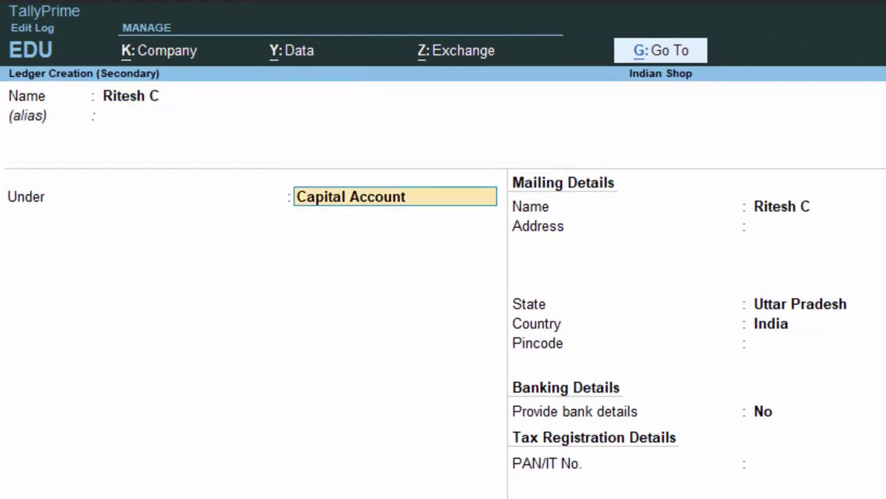
text(S)
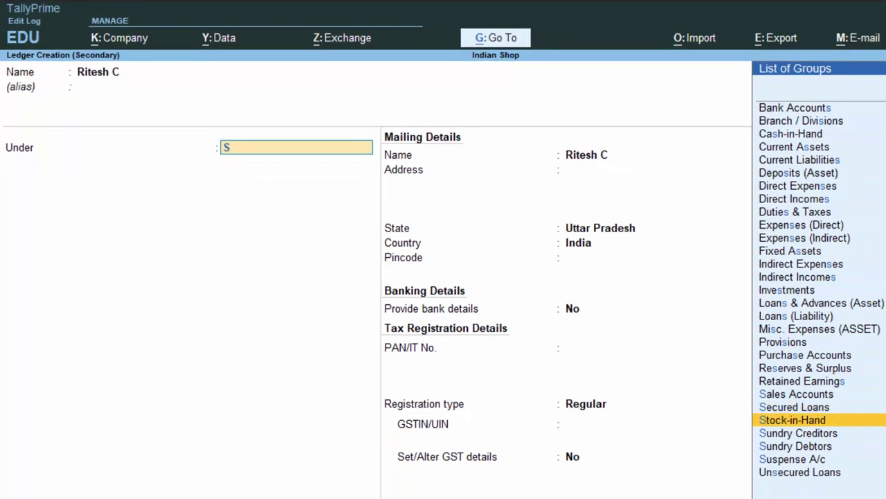
key(Down)
key(Return)
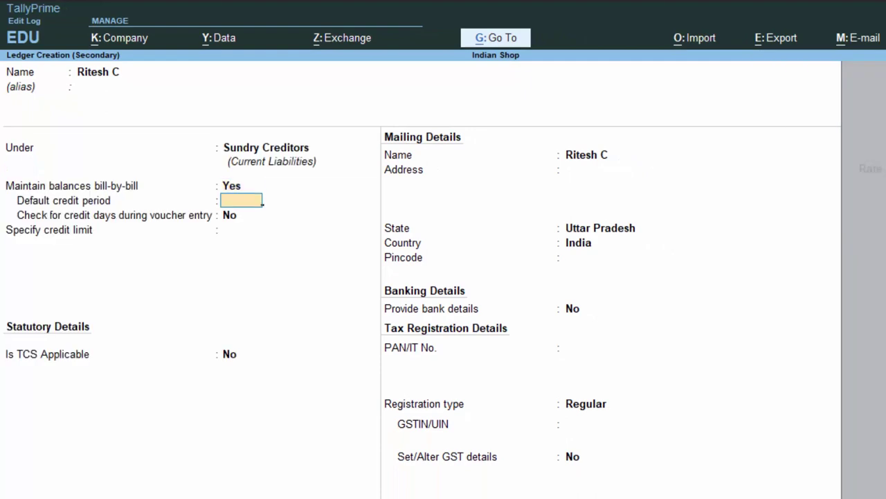
Step: Keep the default values for the supplier ledger's remaining details and save the ledger
key(Return)
key(Return)
key(Return)
key(Return)
key(Return)
key(Return)
key(Return)
key(Return)
key(Return)
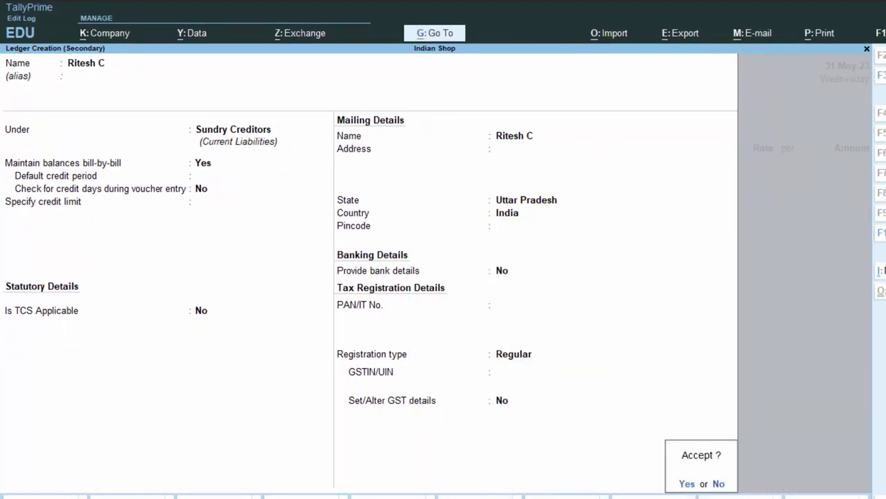
key(Return)
Step: Accept the new supplier with blank receipt details and default party details, and select Purchase A/c as the purchase ledger
key(Return)
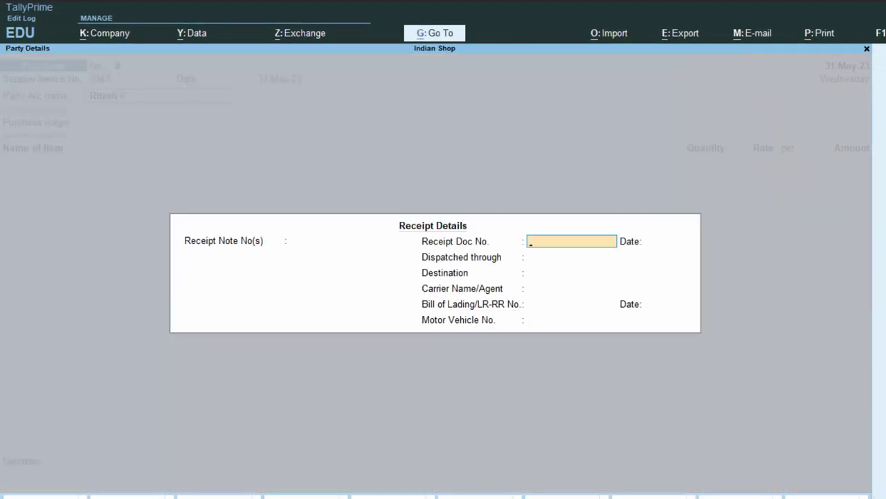
key(Return)
key(Return)
key(Return)
key(Return)
key(Return)
key(Return)
key(Return)
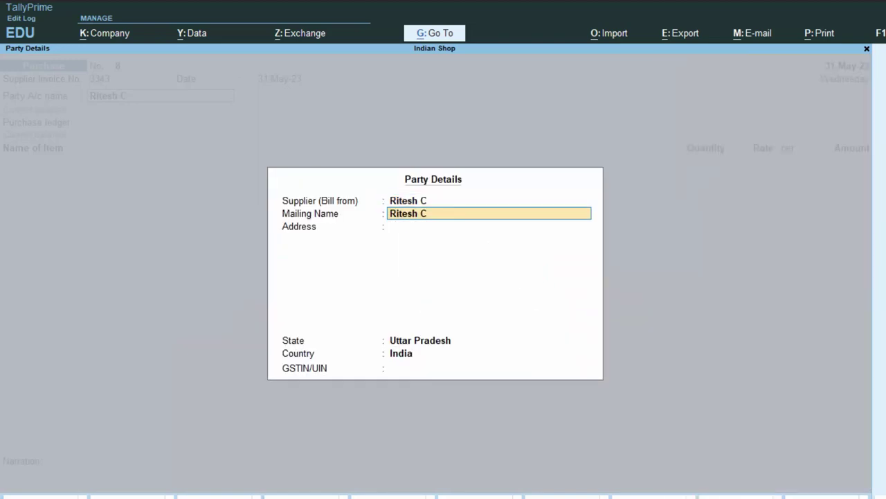
key(Return)
key(Return)
key(Return)
key(Return)
key(Return)
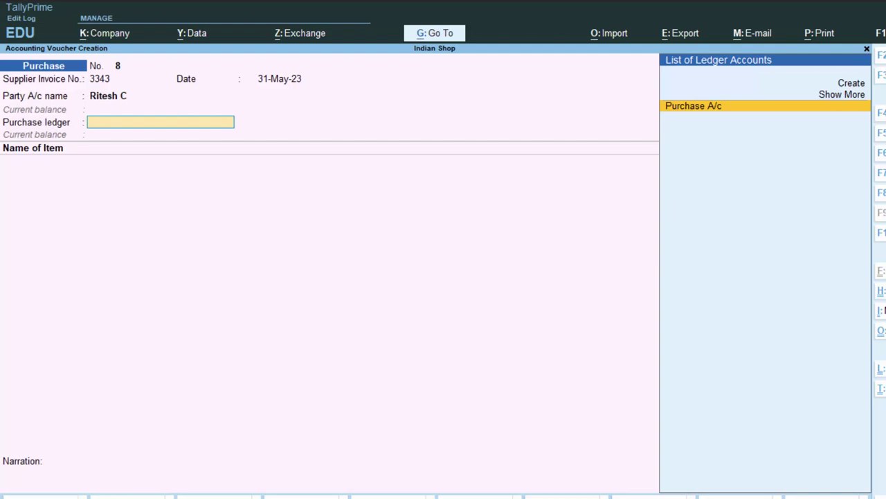
key(Return)
Step: Open Stock Item creation from within the purchase voucher and quit both without saving, returning to the Gateway of Tally
key(alt+c)
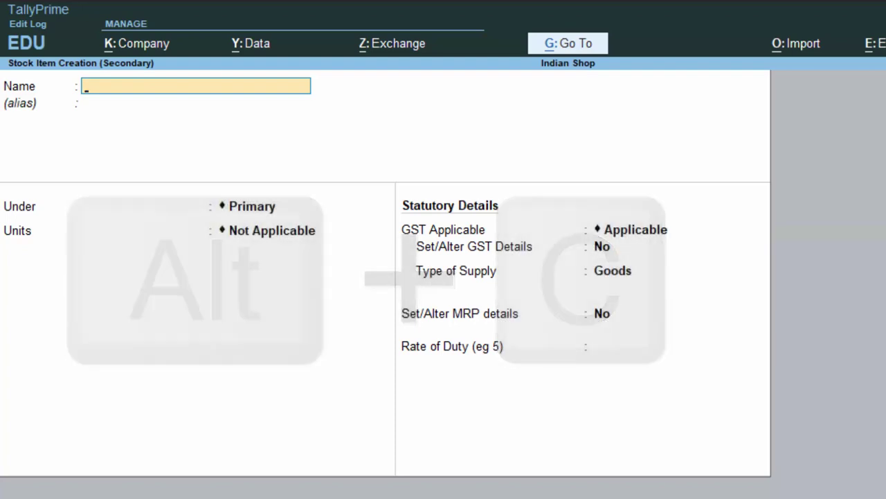
key(Escape)
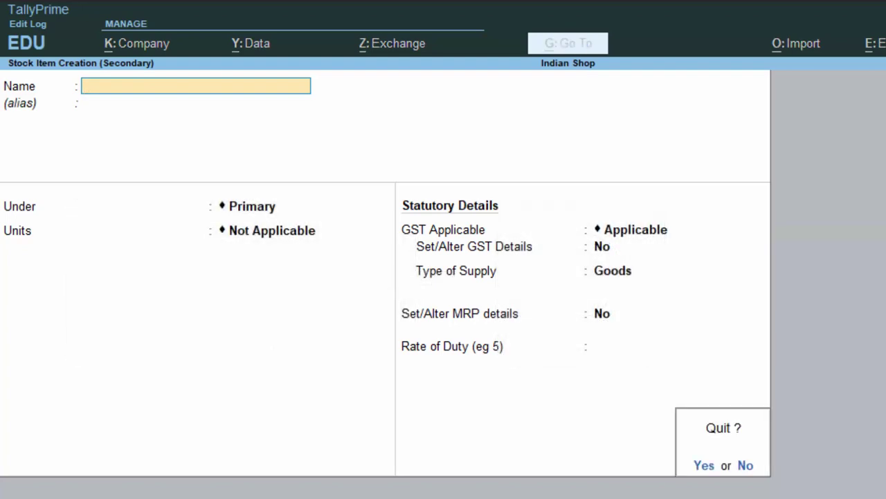
key(y)
key(Escape)
key(Escape)
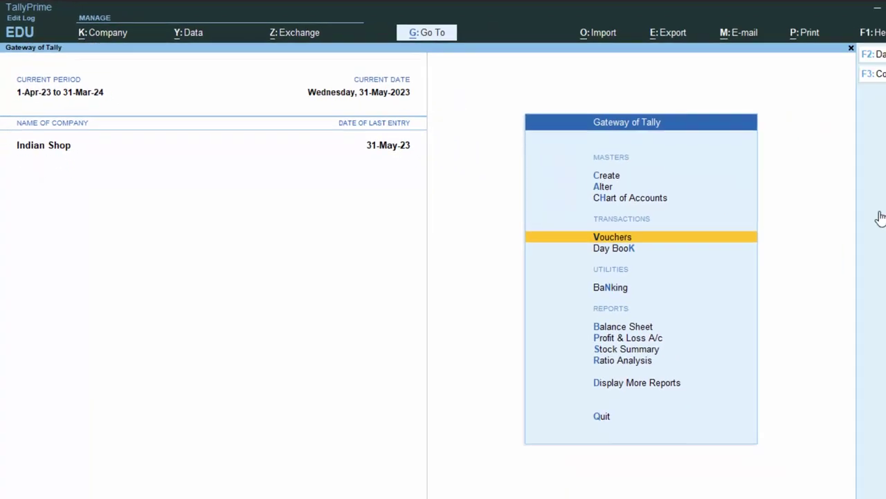
Step: Open the Go To list of reports and close it without choosing a report
key(alt+g)
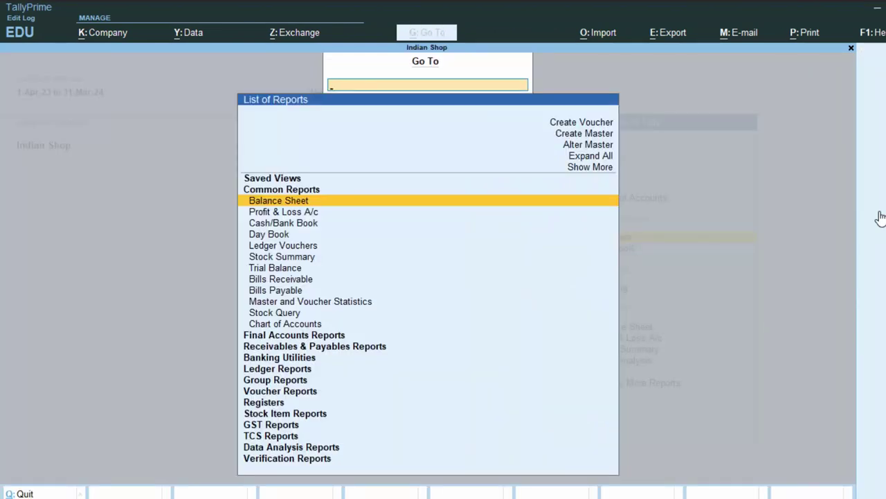
key(Escape)
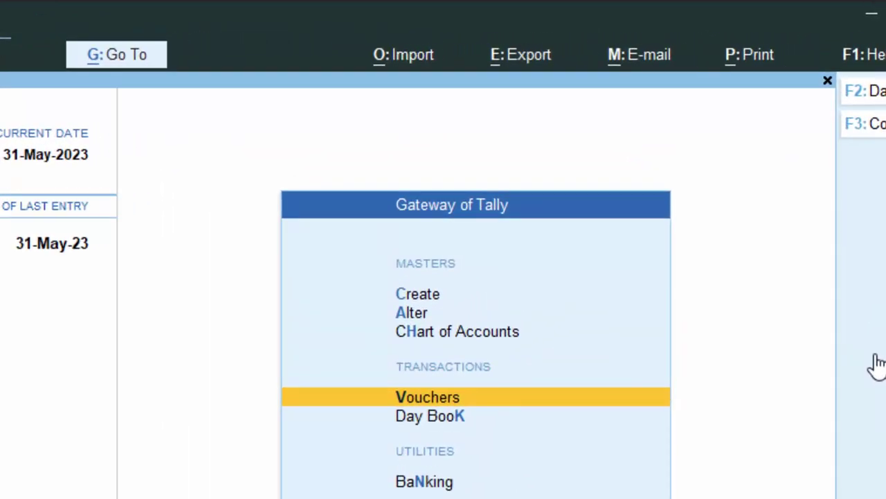
Step: Open the Chart of Accounts for Stock Items under the inventory masters
key(Up)
key(Up)
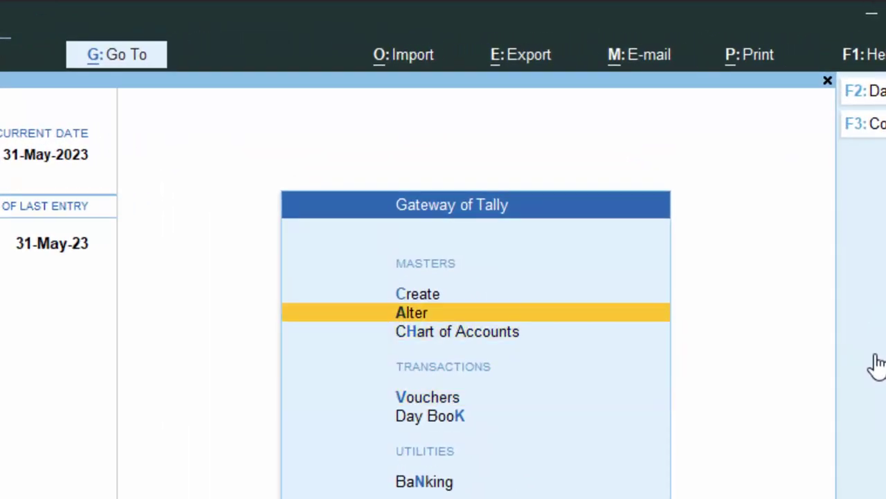
key(Down)
key(Return)
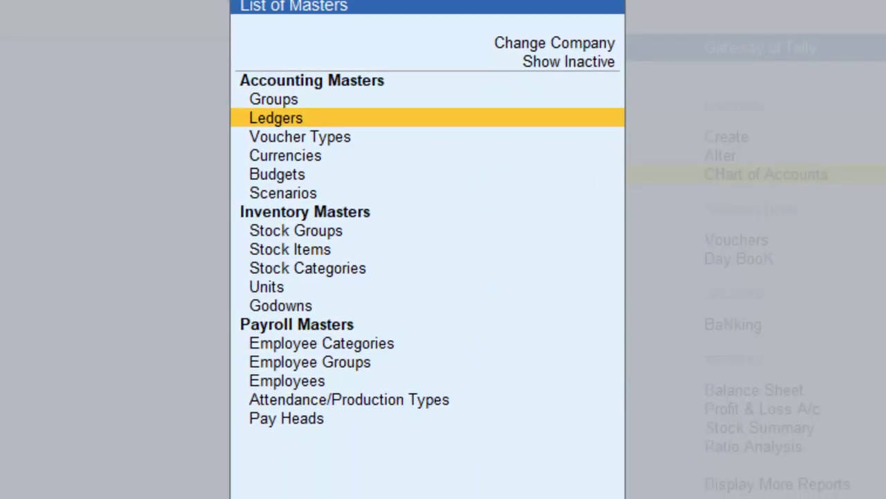
key(Down)
key(Down)
key(Down)
key(Down)
key(Down)
key(Down)
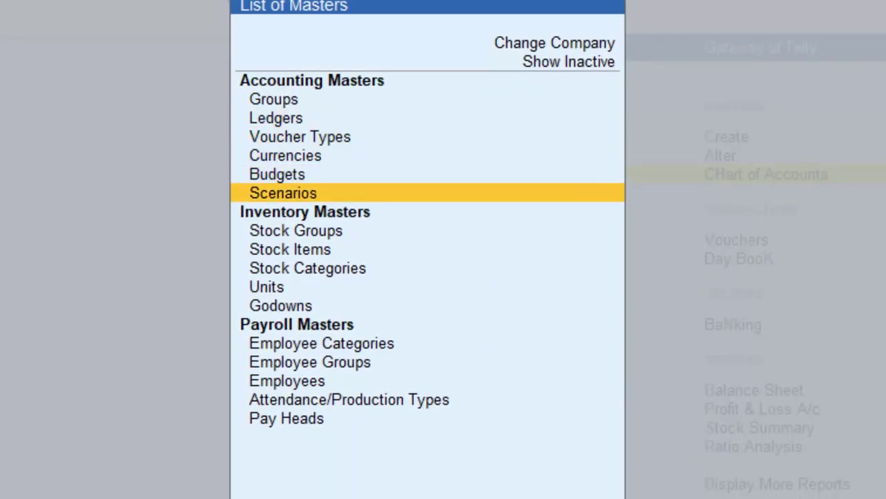
key(Return)
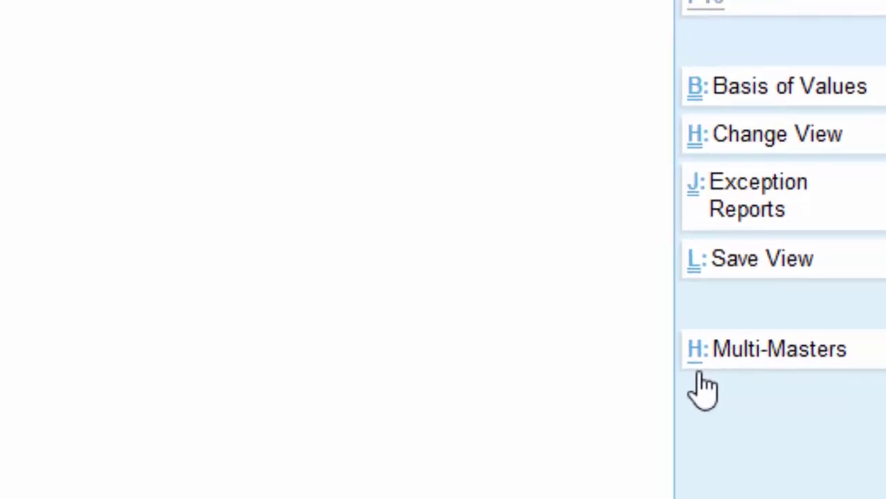
Step: Start Multi Create for stock items and accept All Items as the group
click(701, 378)
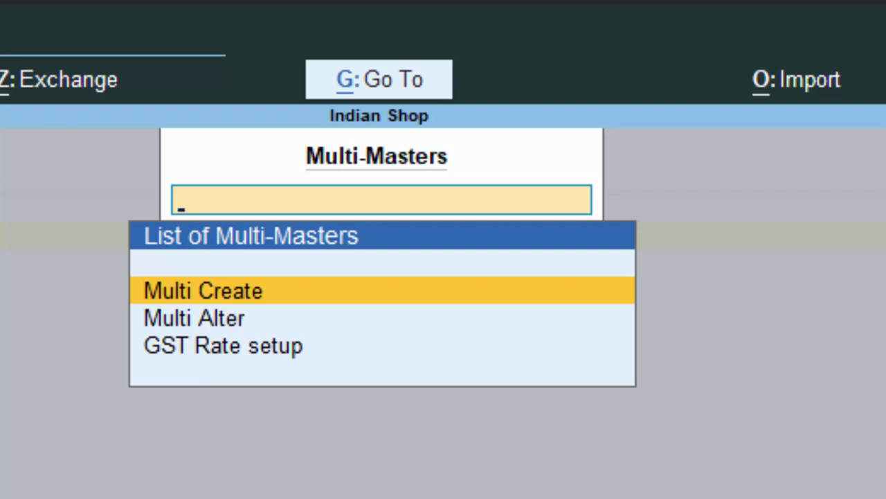
key(Return)
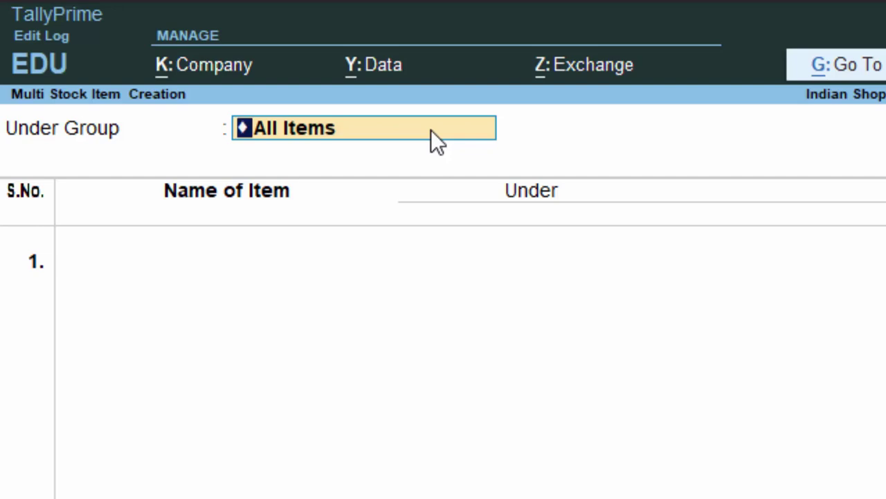
key(Return)
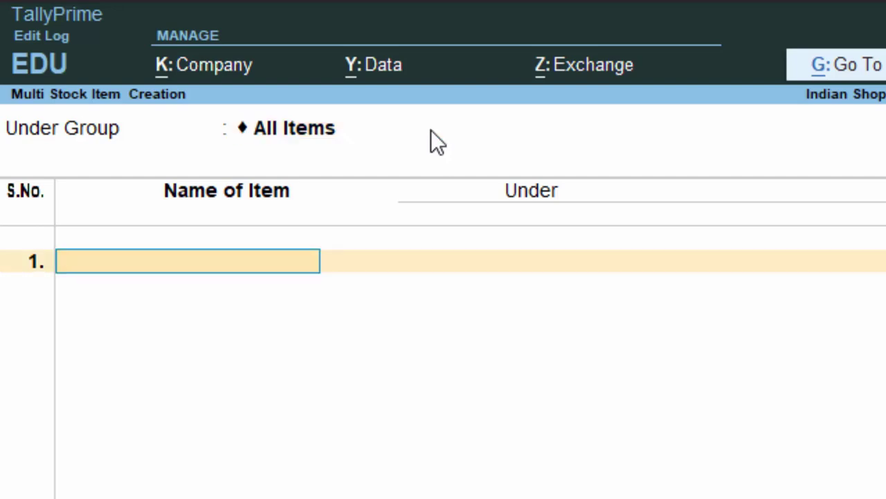
Step: Enter Rajdhani Besan as the name of the first item in the multi stock item list
text(Raj)
text(dhani)
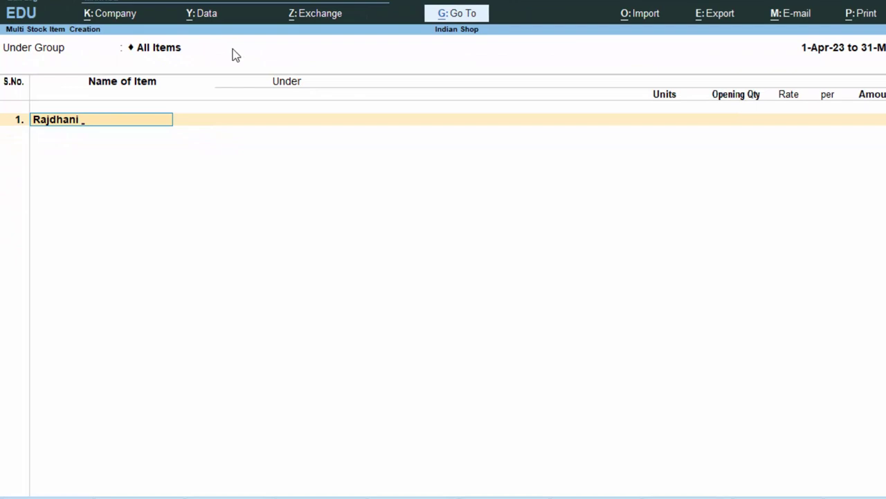
text( Besan)
key(Return)
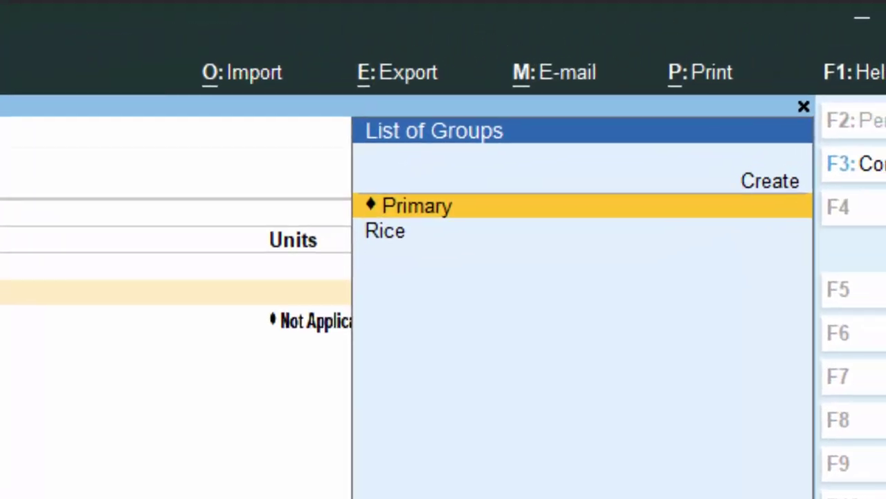
Step: Create a new stock group named Besan under Primary, without GST details, and assign it to the Rajdhani Besan item
key(Up)
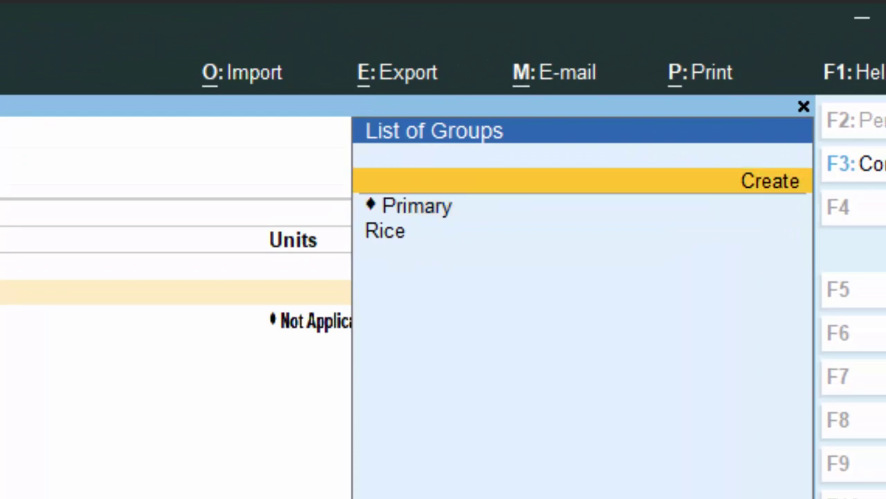
key(Return)
text(Bes)
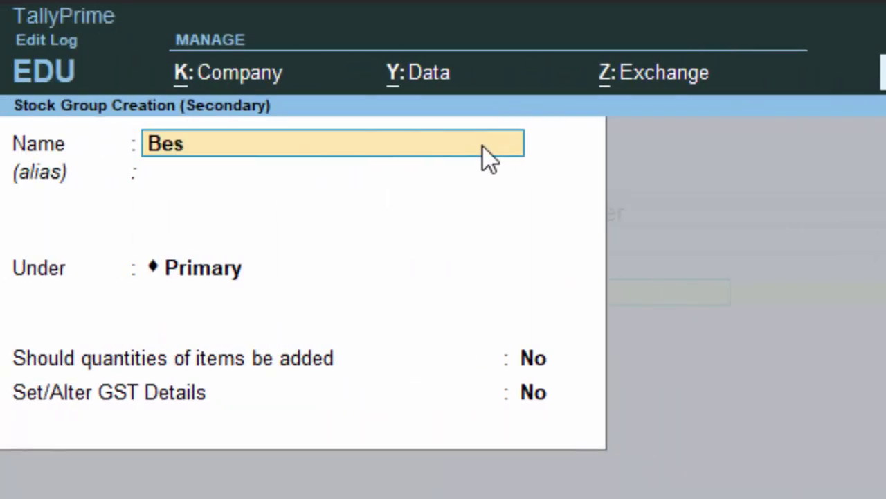
text(an)
key(Return)
key(Return)
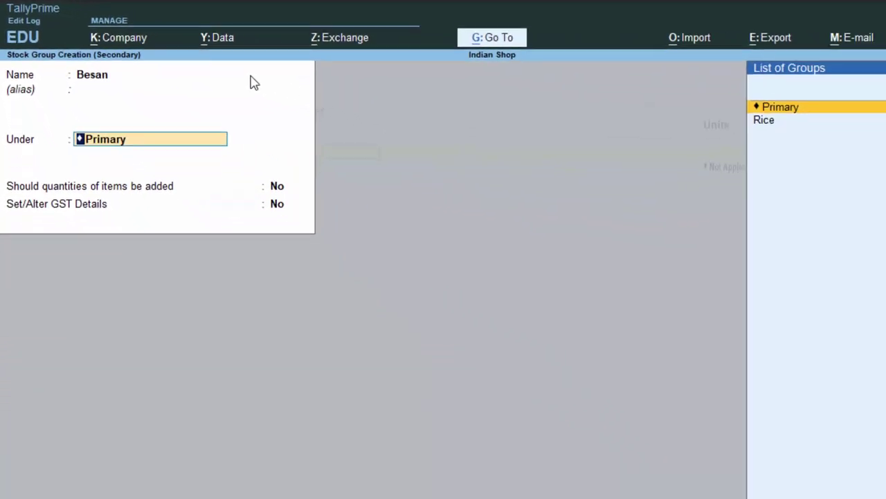
key(Return)
key(Return)
key(Return)
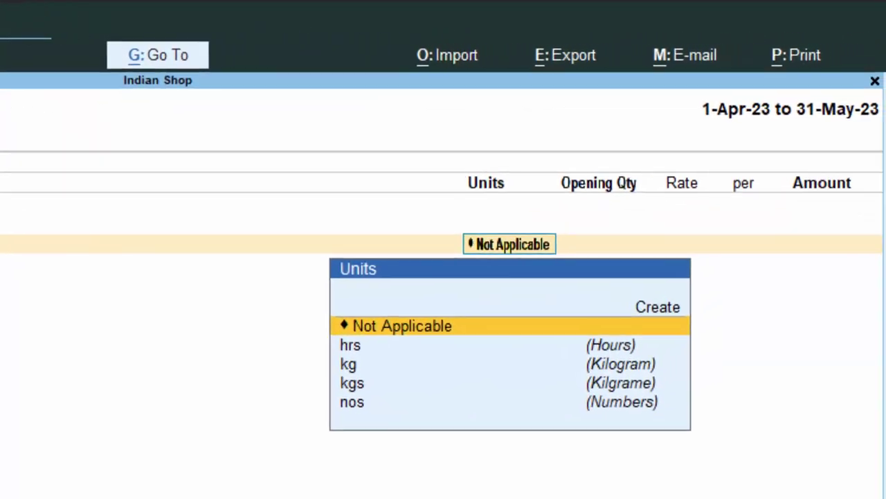
Step: Give Rajdhani Besan the unit kg, an opening quantity of 50 and a rate of 80 per kg
key(Down)
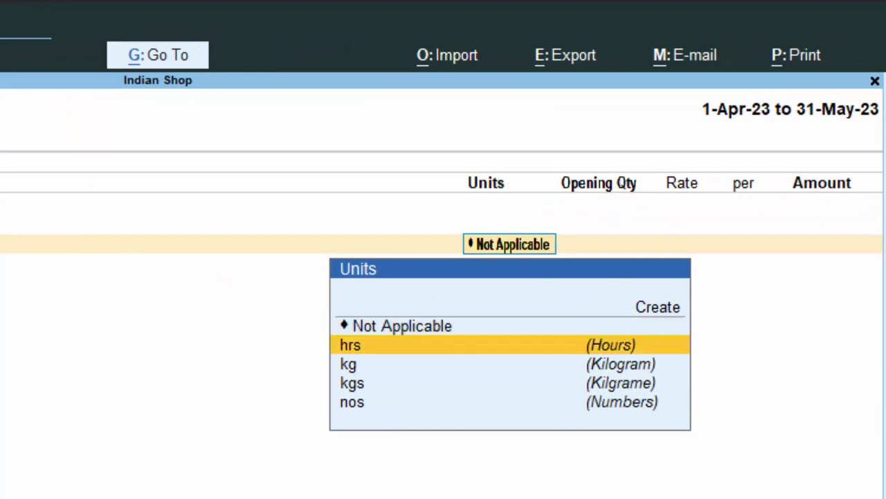
key(Down)
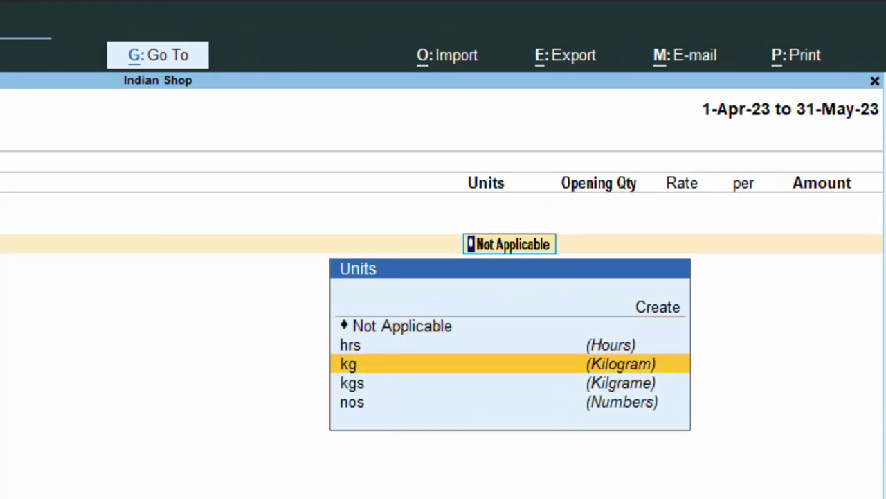
key(Return)
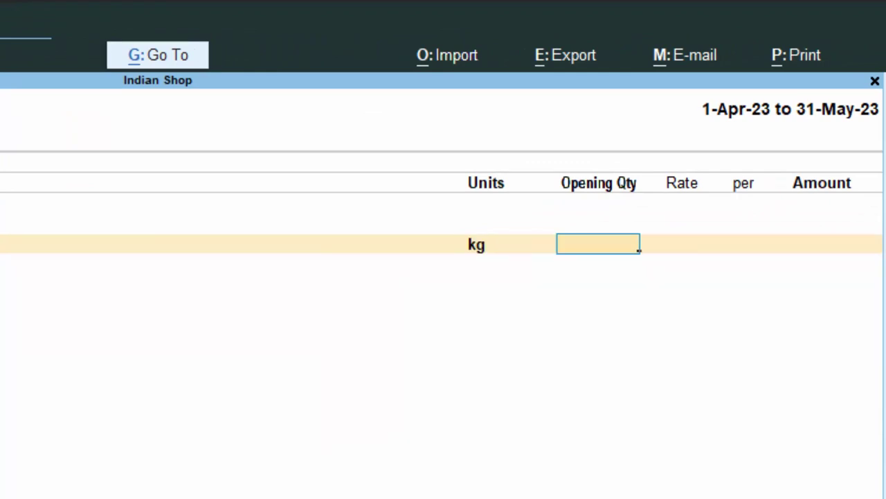
text(50)
key(Return)
key(Return)
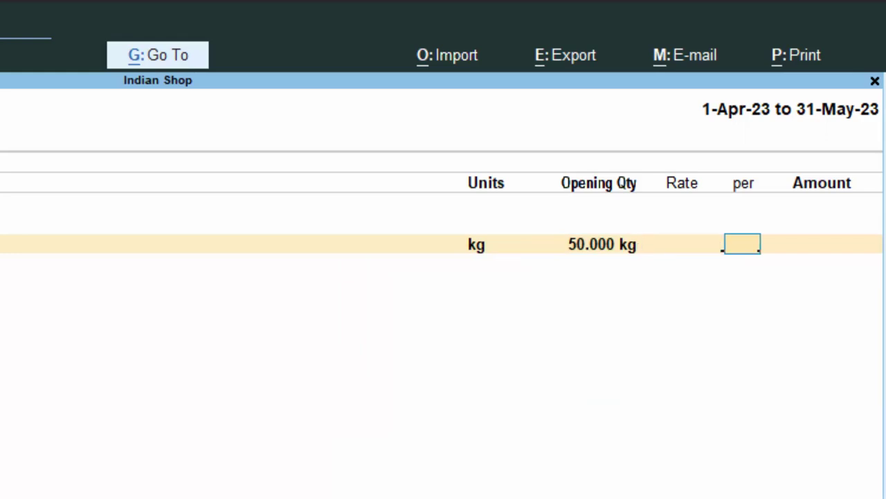
click(682, 243)
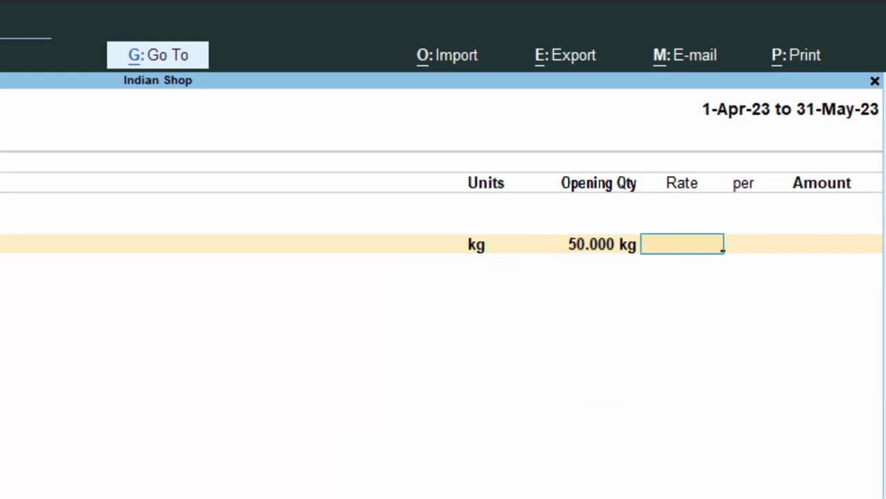
text(80)
key(Return)
key(Return)
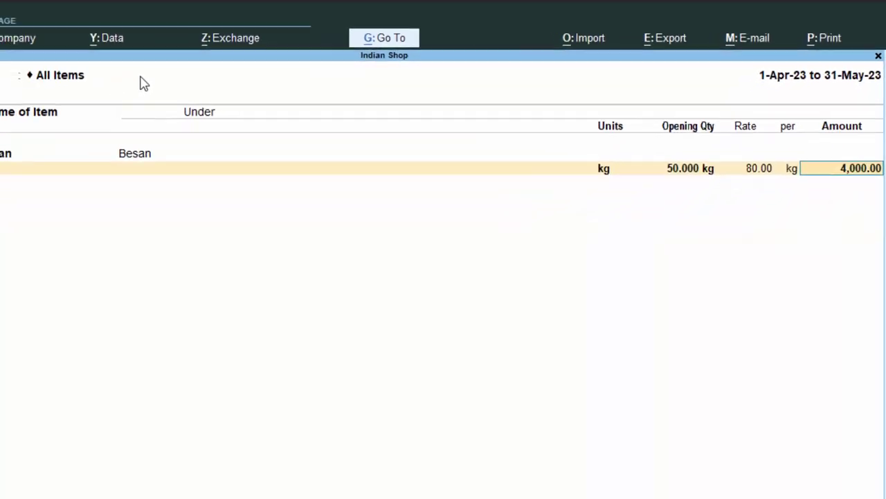
key(Return)
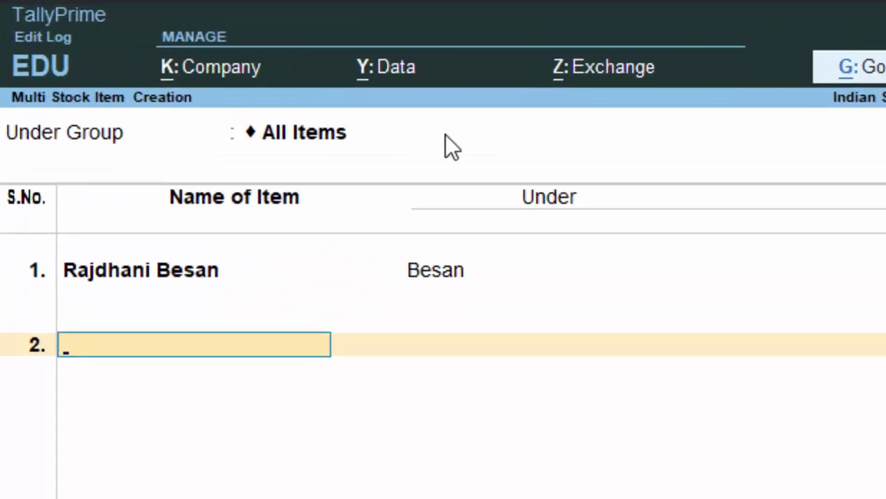
Step: Add a second stock item named Daily and place it under the Besan group
text(Daily)
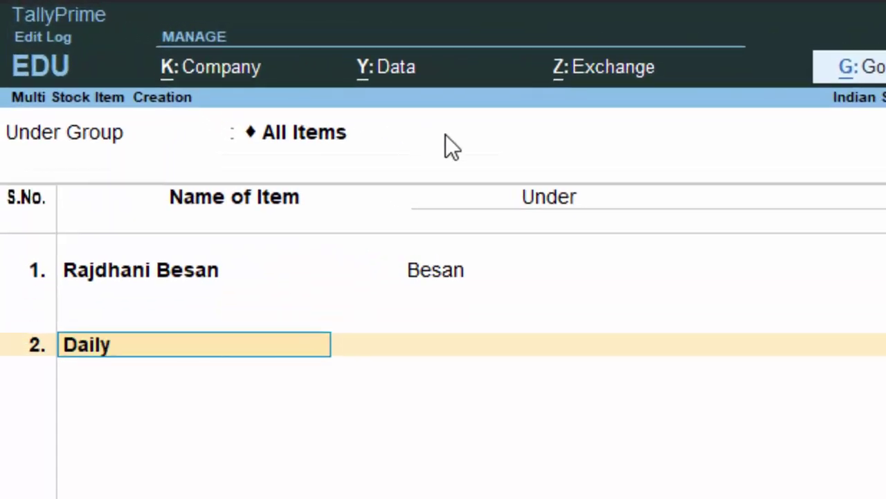
key(Return)
key(Down)
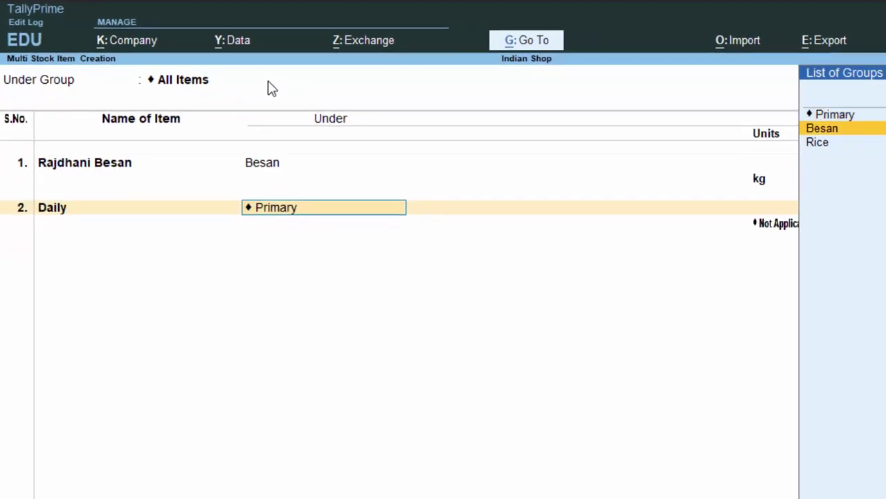
key(Return)
Step: Give the Daily item the unit kg, an opening quantity of 100 and a rate of 74 per kg
key(Down)
key(Down)
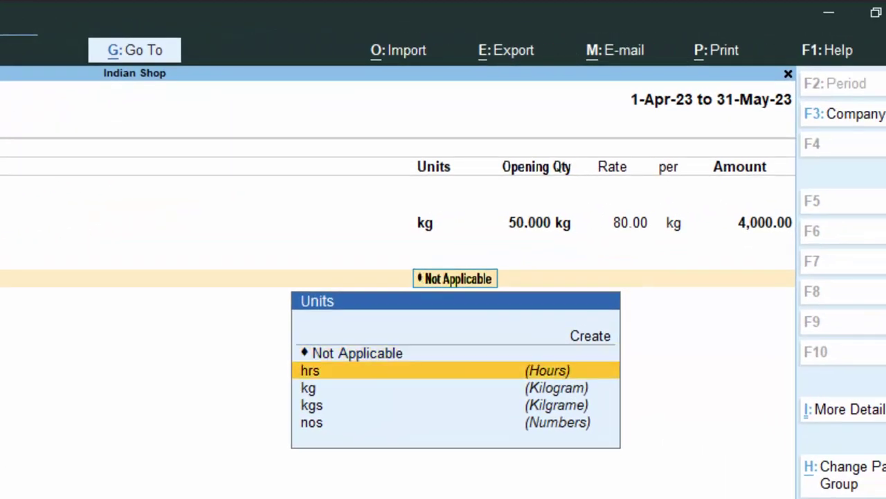
key(Return)
text(100)
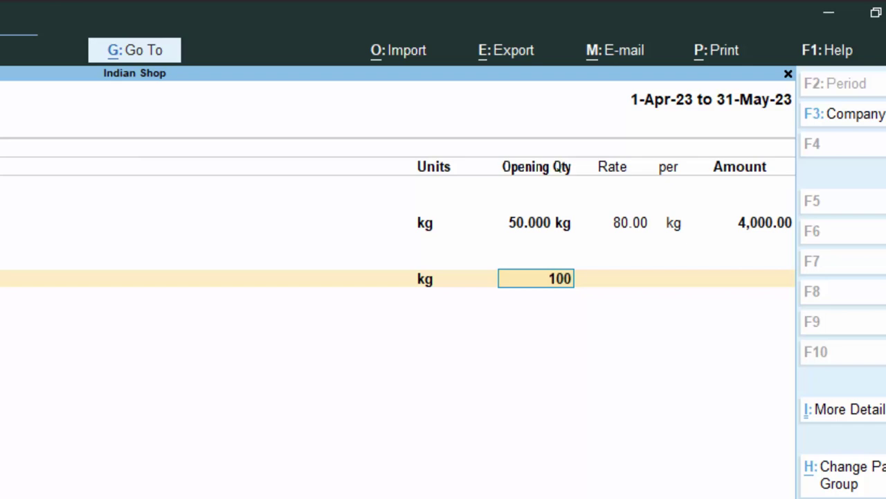
key(Return)
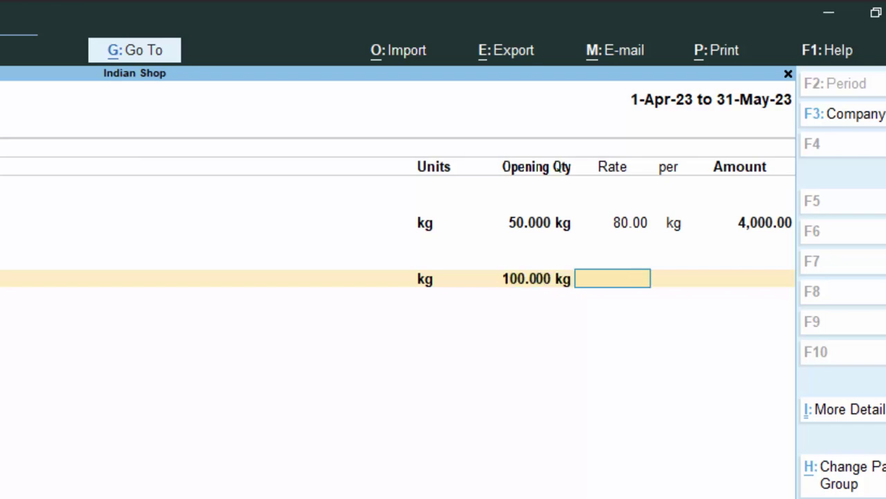
text(74)
key(Return)
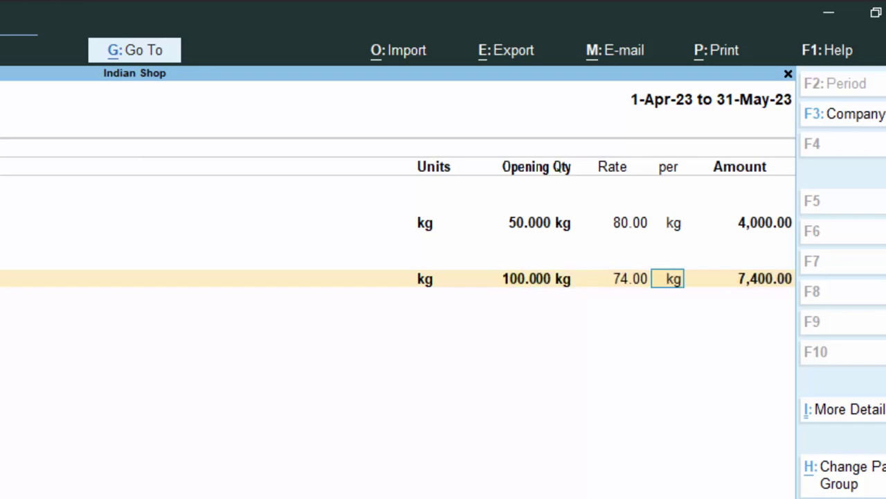
key(Return)
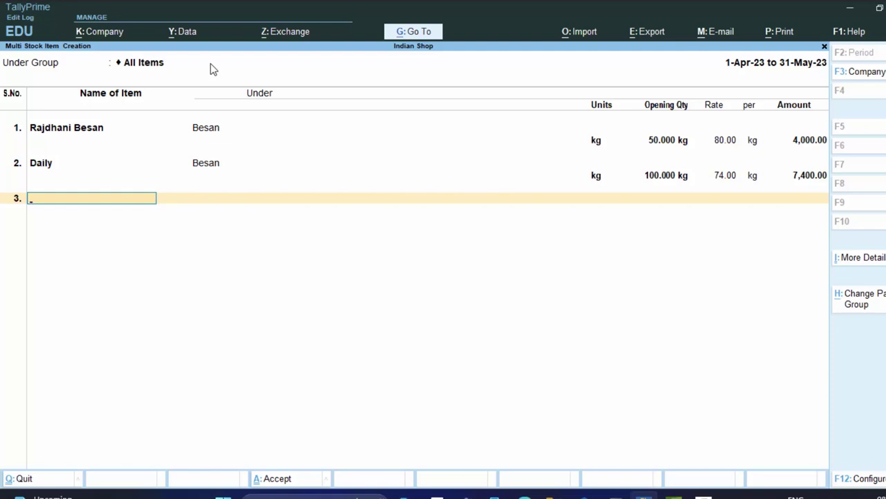
Step: End the list after the second item, save both stock items and open the Besan stock group for alteration
key(Return)
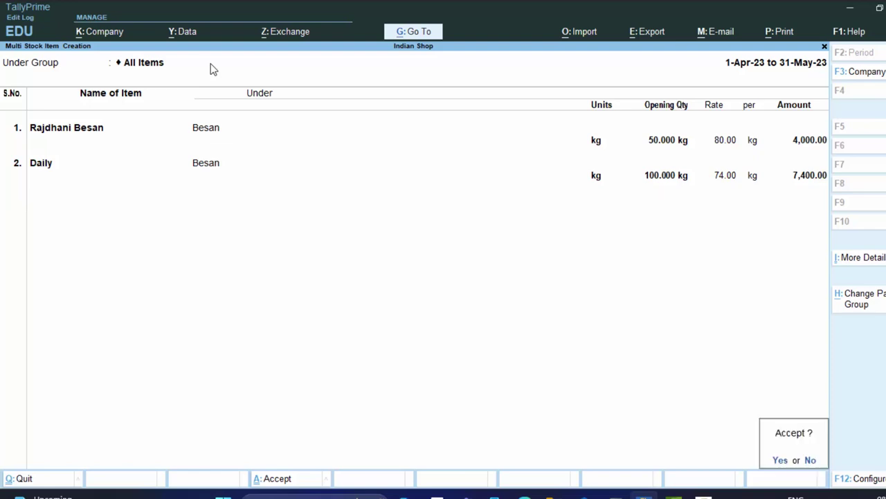
key(Return)
key(Return)
key(Return)
key(Return)
key(Return)
key(Return)
key(Return)
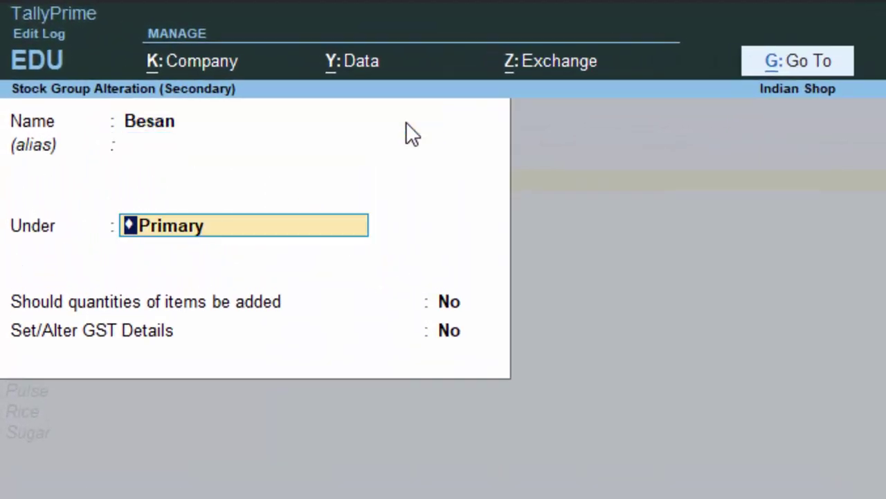